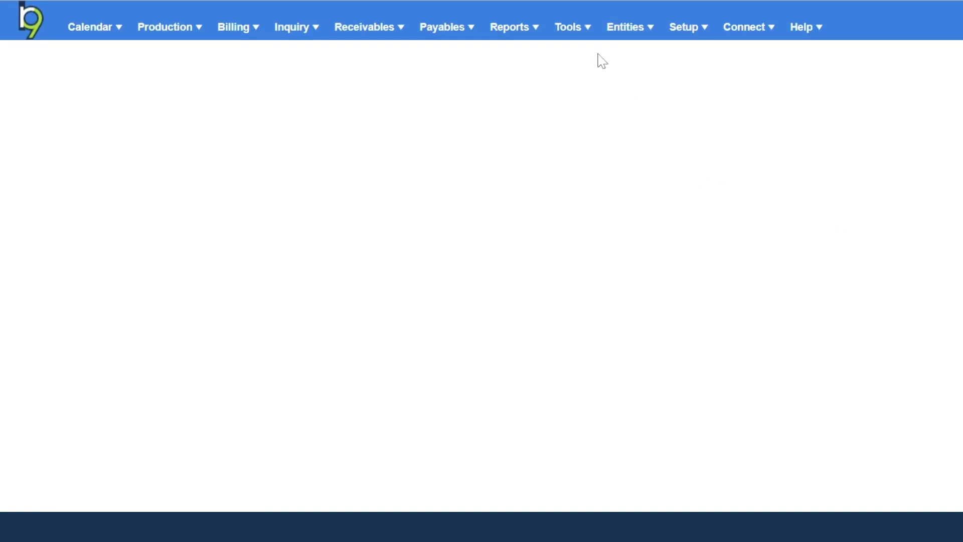
Open the Tools menu in the top menu bar
click(581, 30)
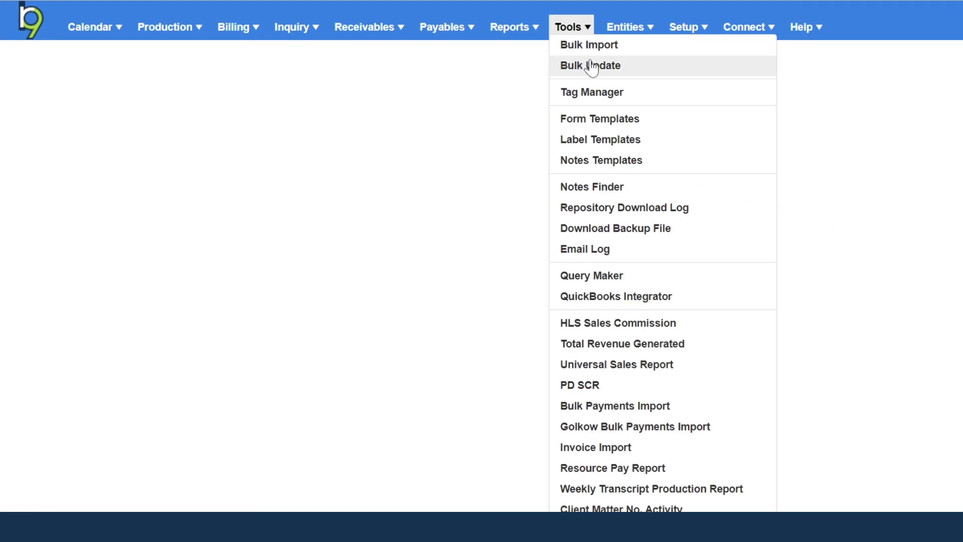
Open Bulk Update and expand its Entity dropdown of record types
click(643, 67)
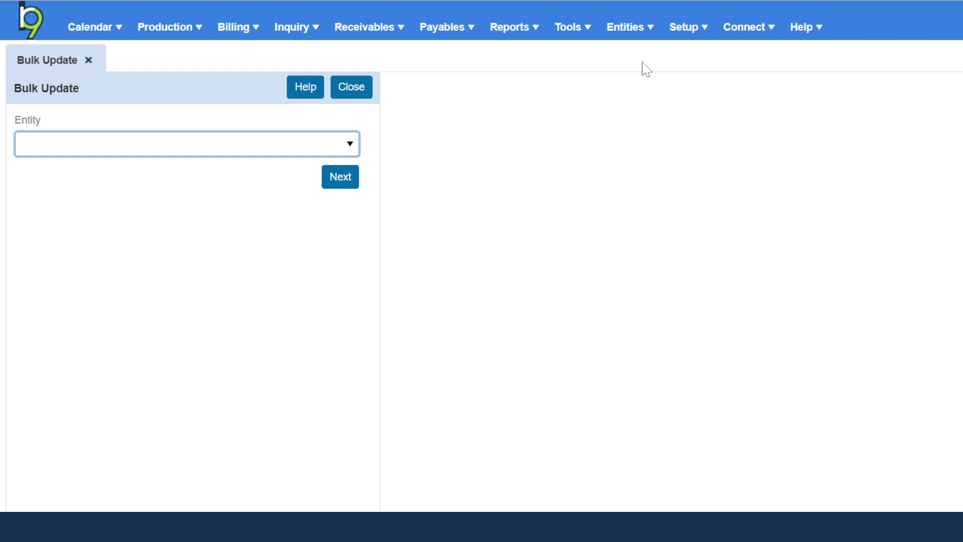
click(350, 145)
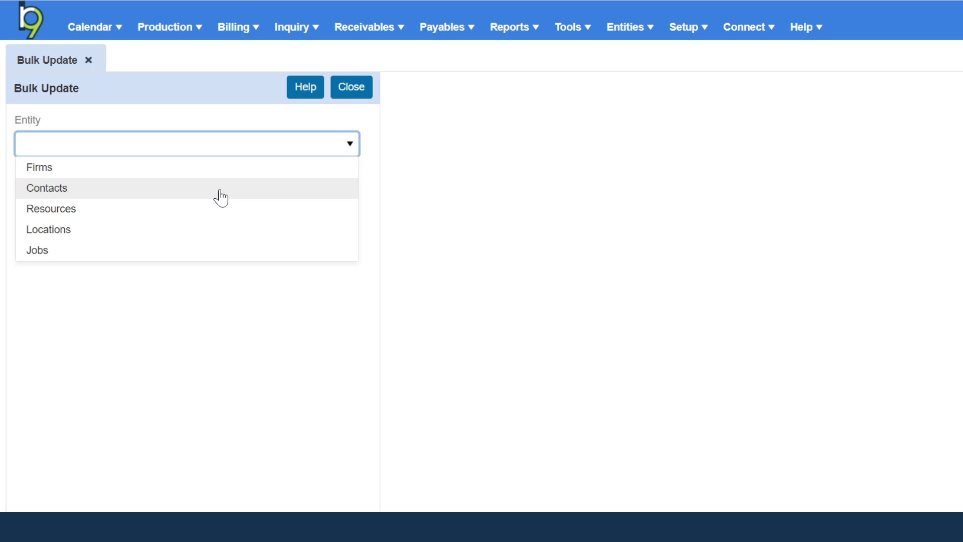
Target Contacts and choose Sales Rep as the field to update
click(220, 192)
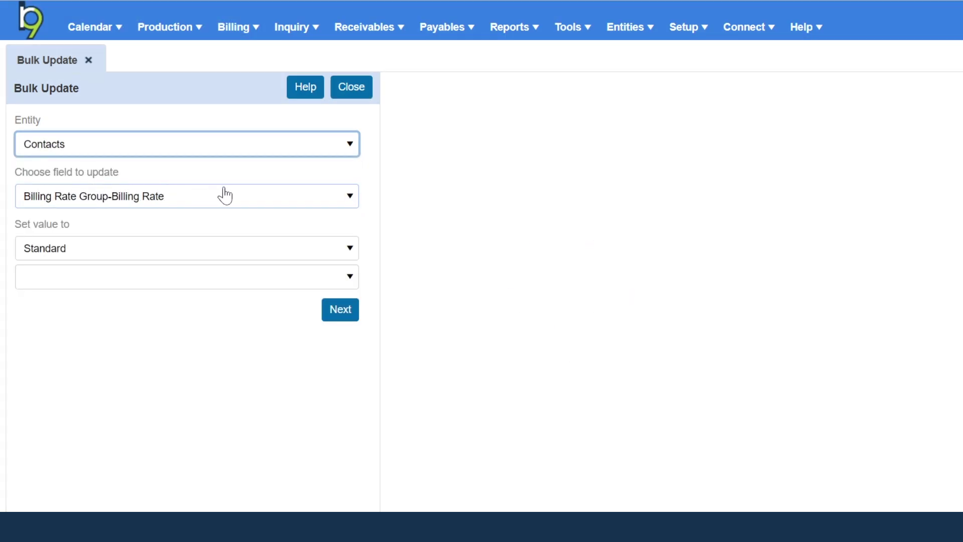
click(347, 198)
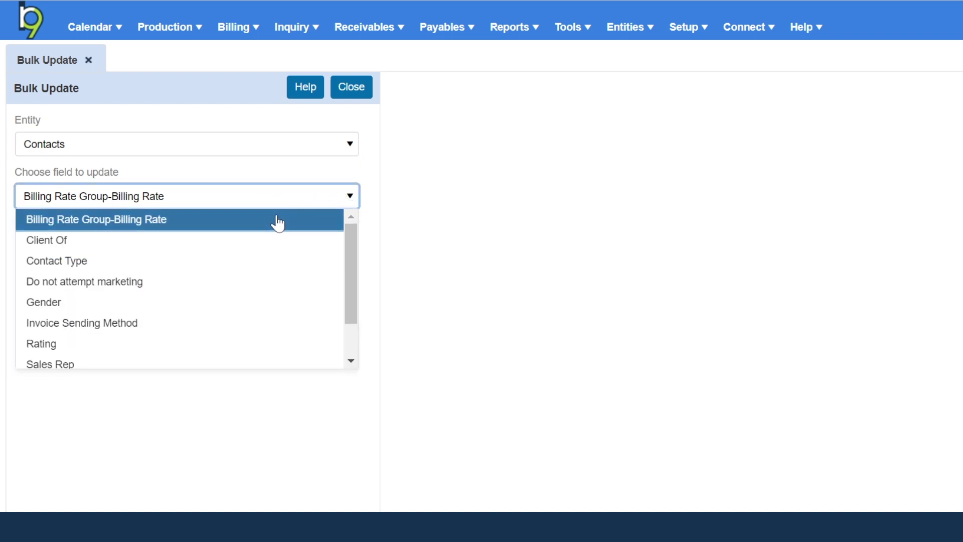
scroll(256, 284, down, 1)
scroll(256, 287, up, 1)
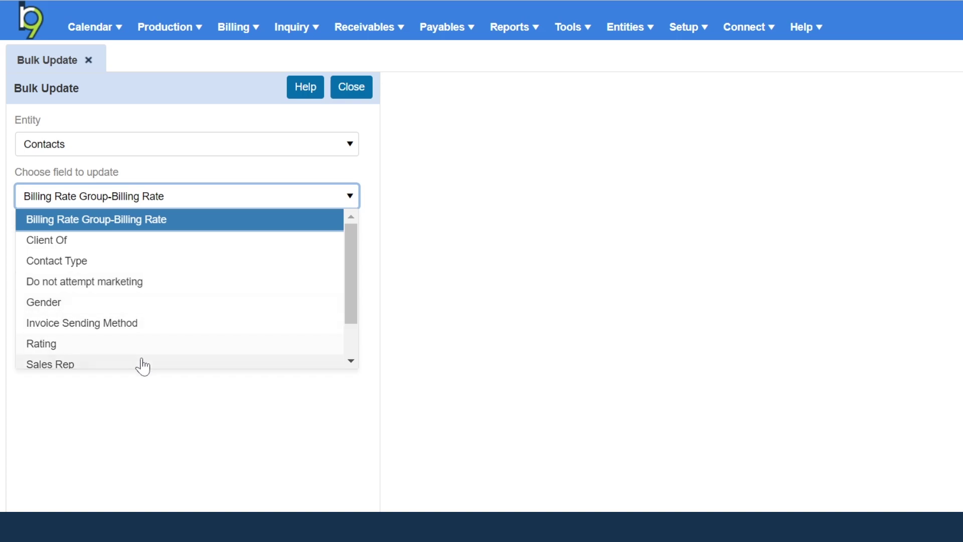
click(134, 366)
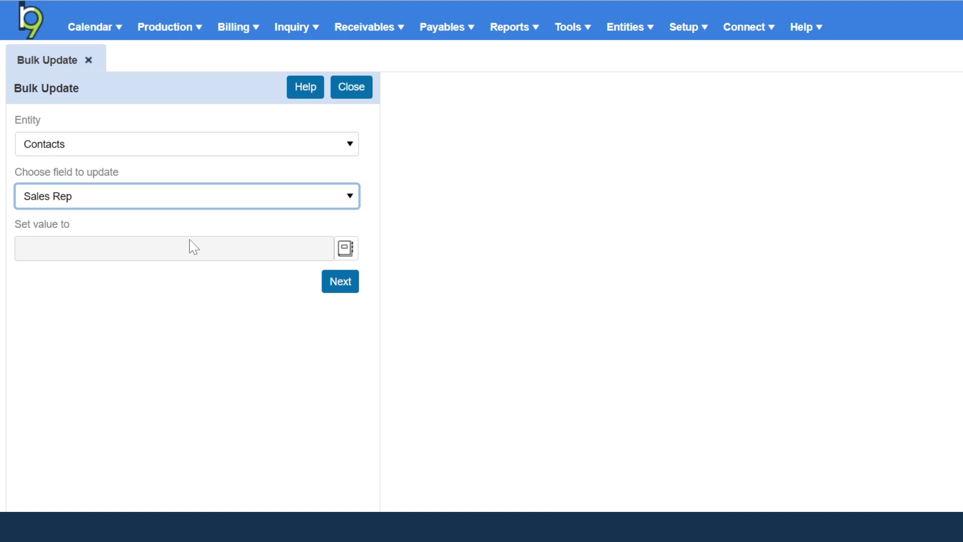
Search resources for 'sales' and set David Sales as the new value
click(345, 251)
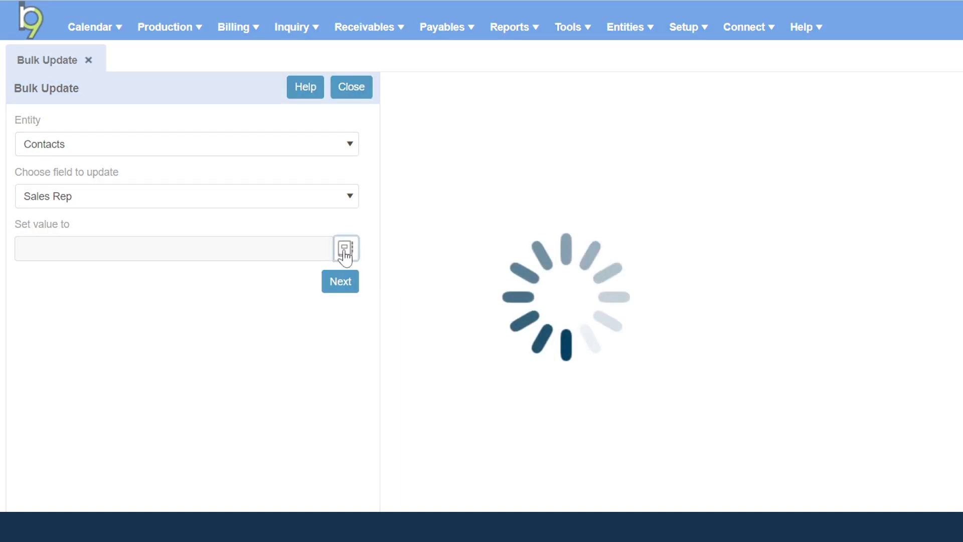
text(sales)
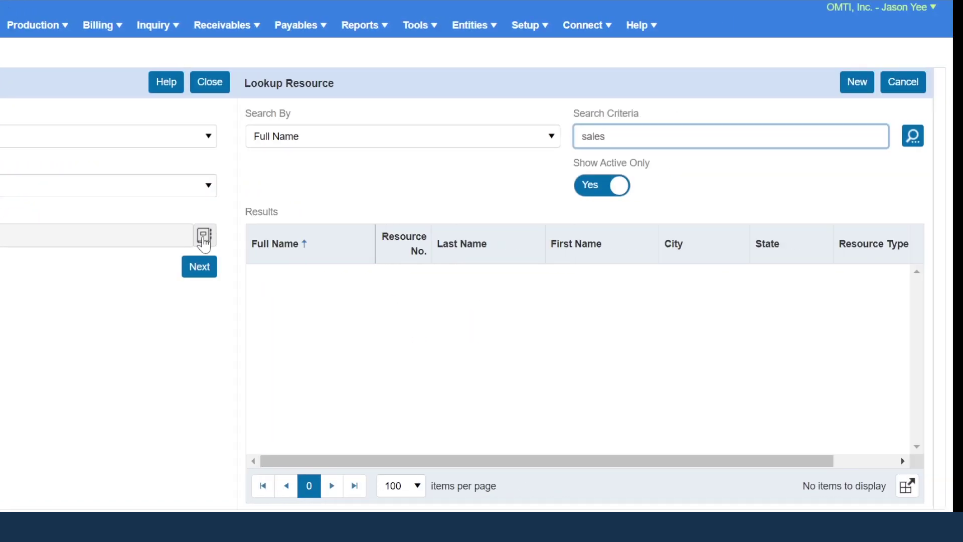
key(Return)
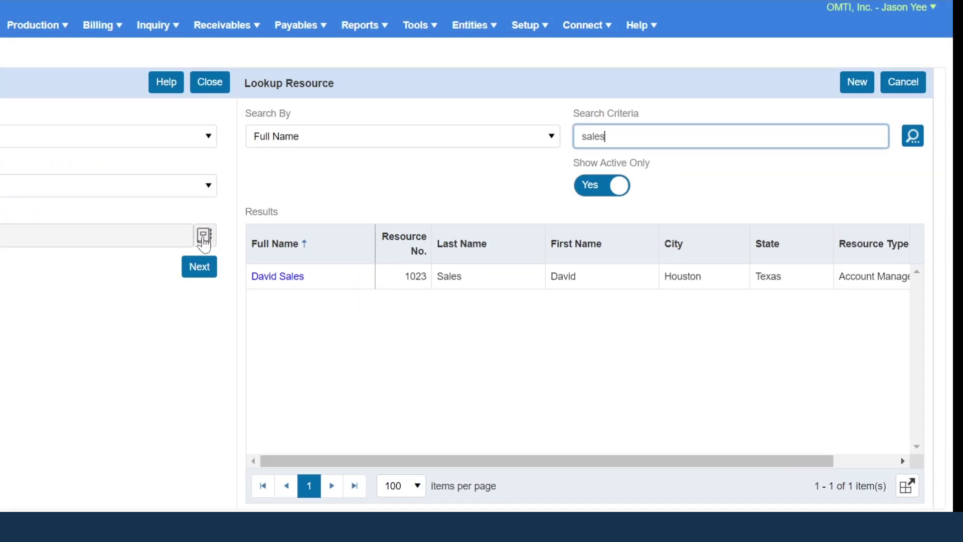
click(278, 277)
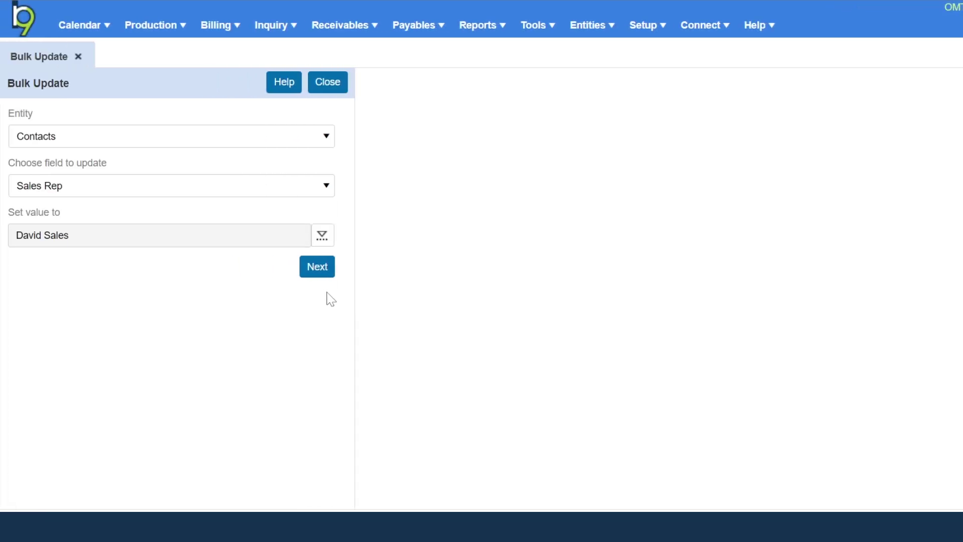
Search contacts by Firm Name 'berg, ste', listing 50 Berg, Steiner, Chapman LLC contacts
click(197, 267)
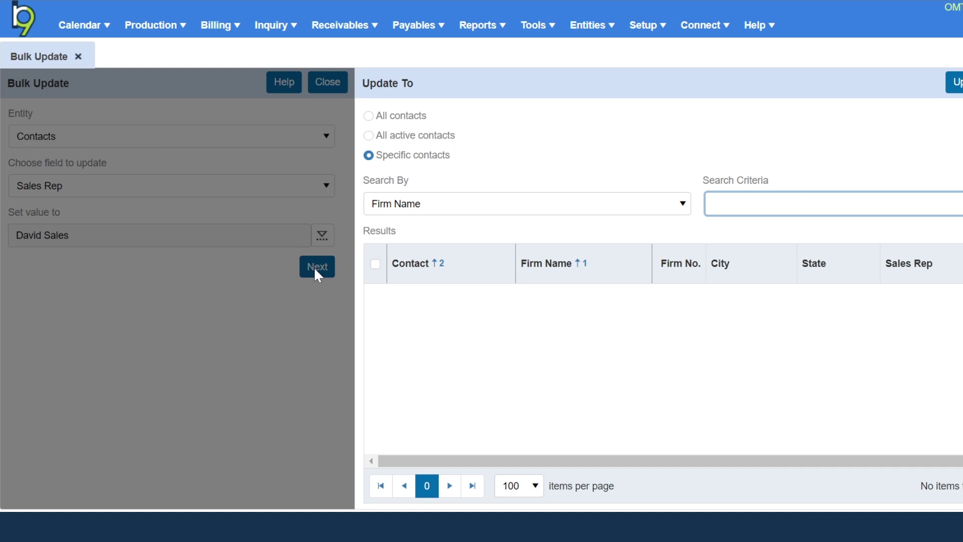
text(ber)
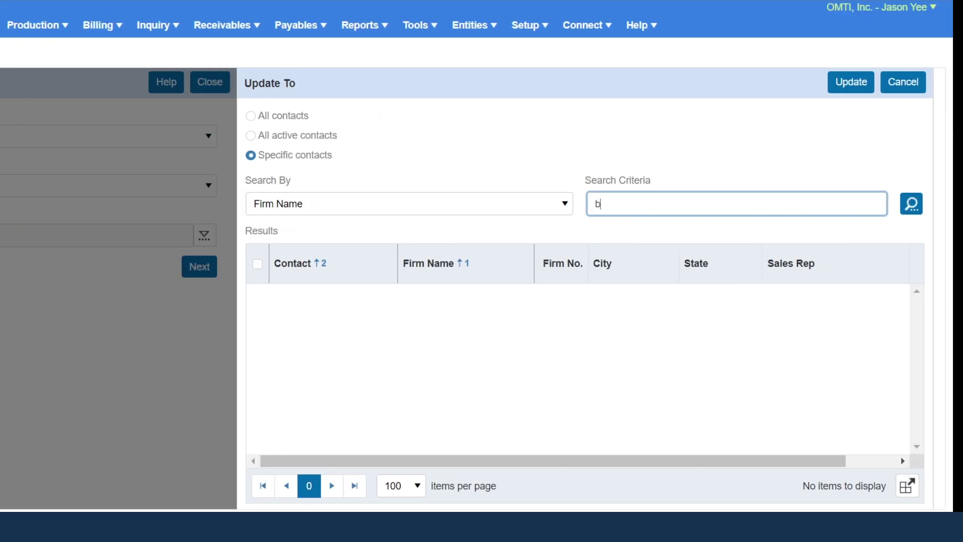
text(g, ste)
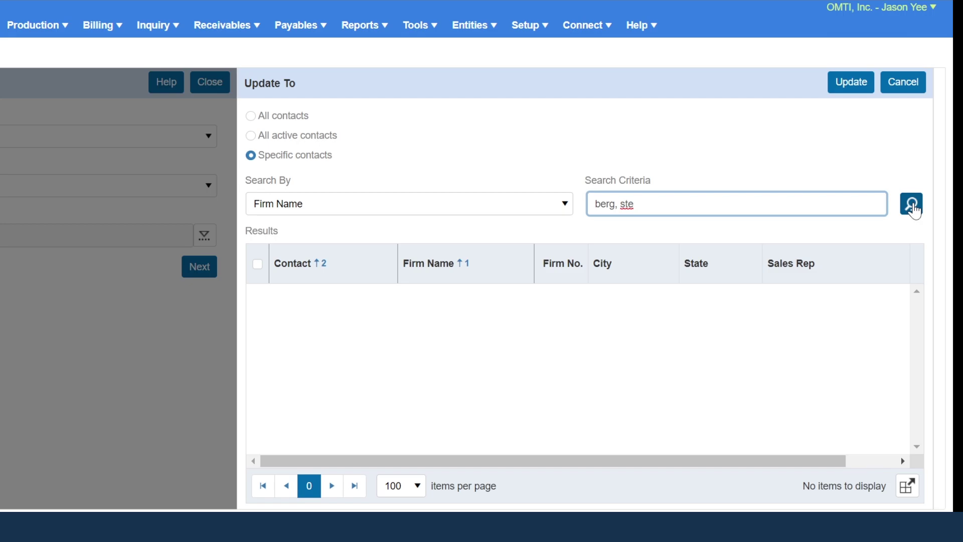
click(915, 205)
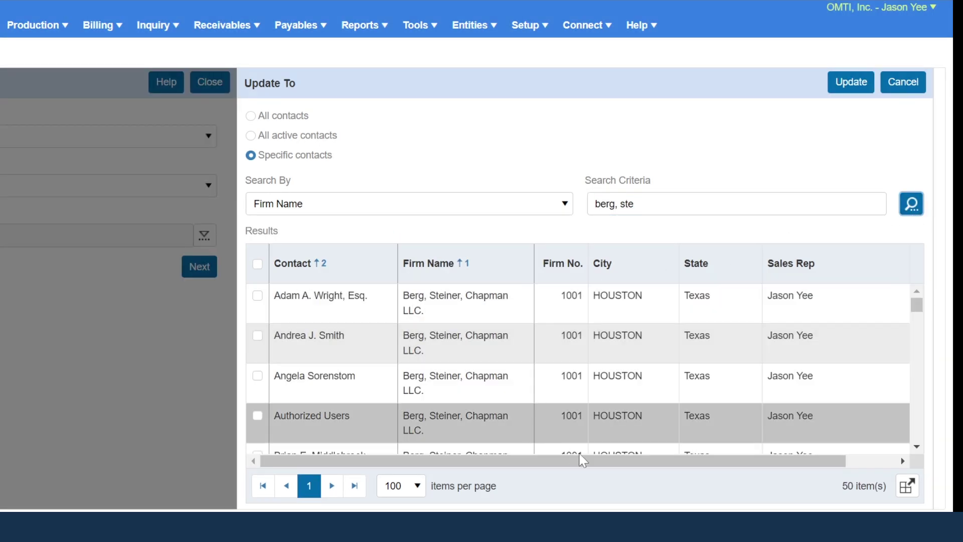
drag(843, 486, 866, 486)
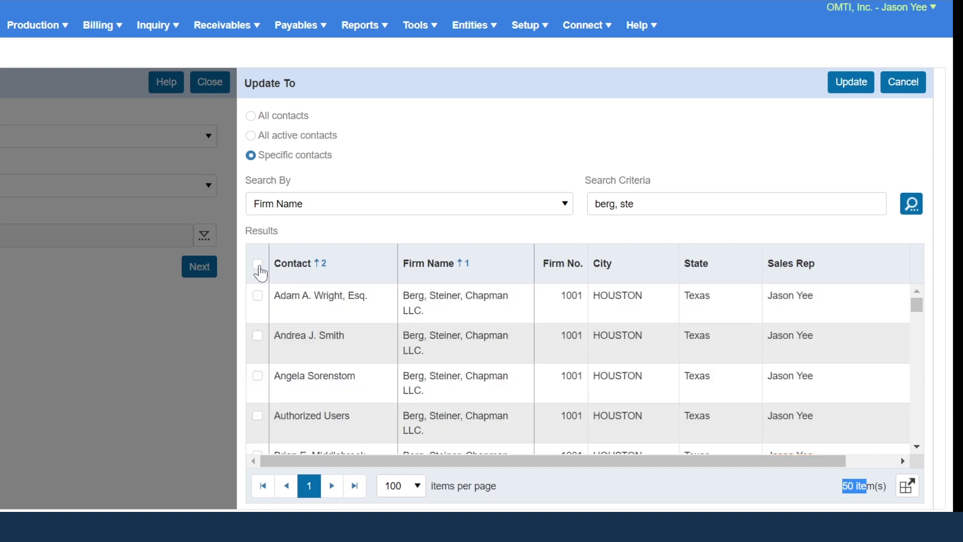
Select all 50 contacts, apply David Sales as Sales Rep, and return to the form
click(258, 264)
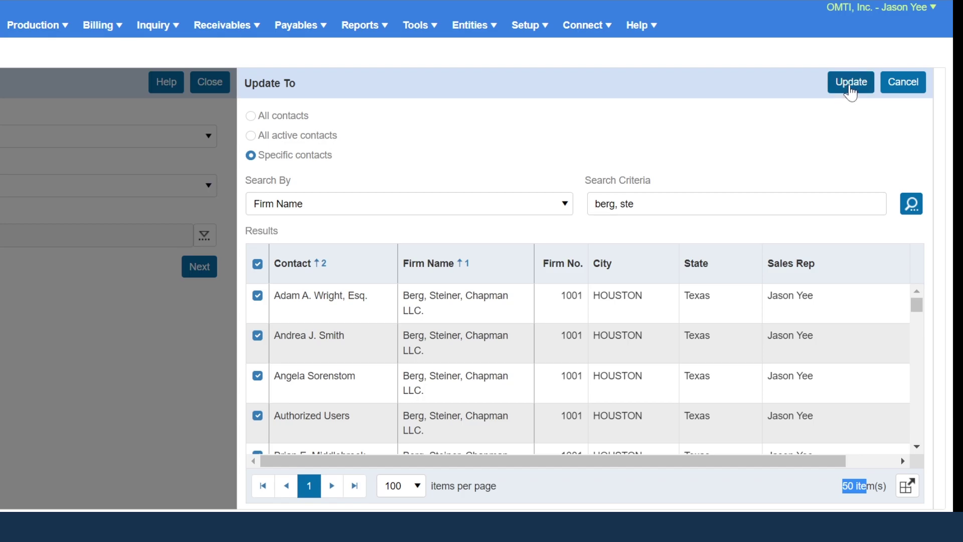
click(852, 85)
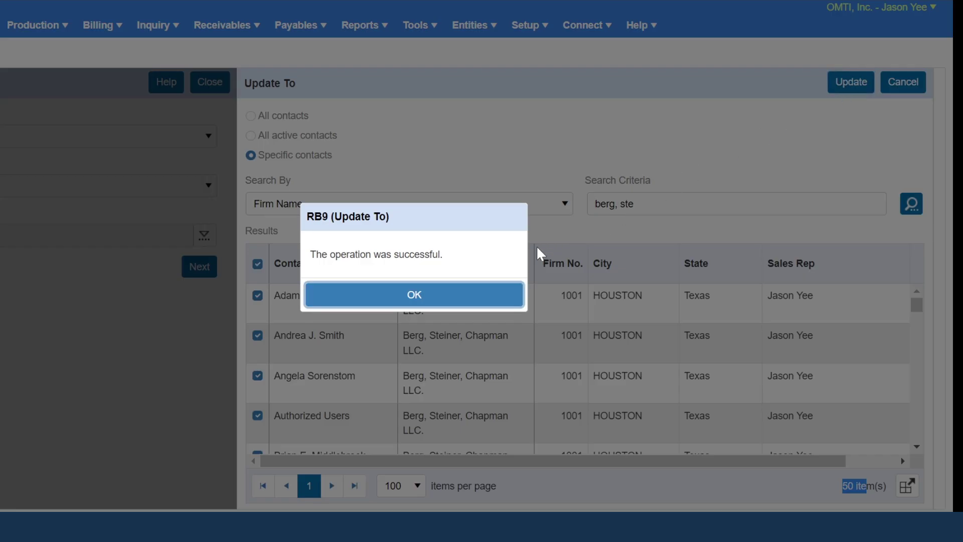
click(483, 295)
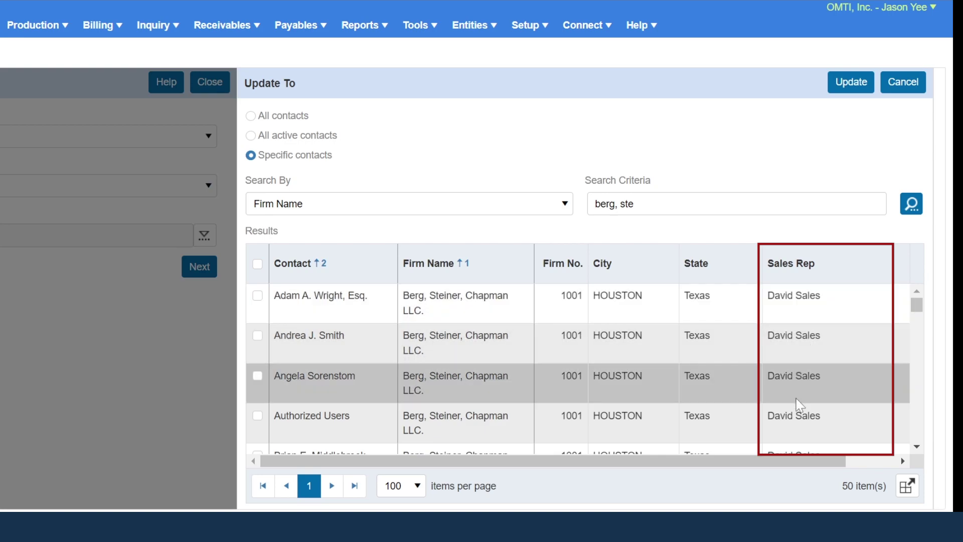
click(906, 84)
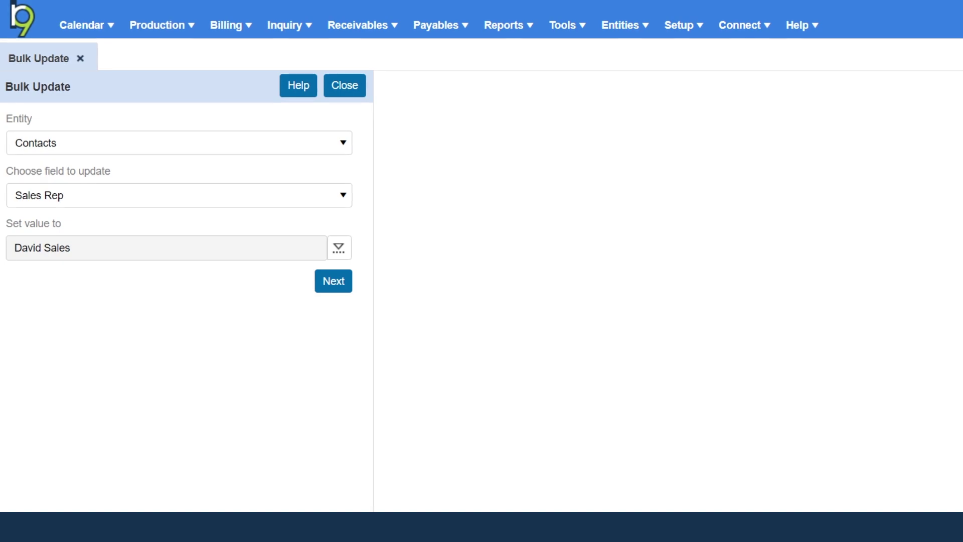
Retarget the update to Jobs' Sales Rep field, with David Sales found via 'sales'
click(343, 151)
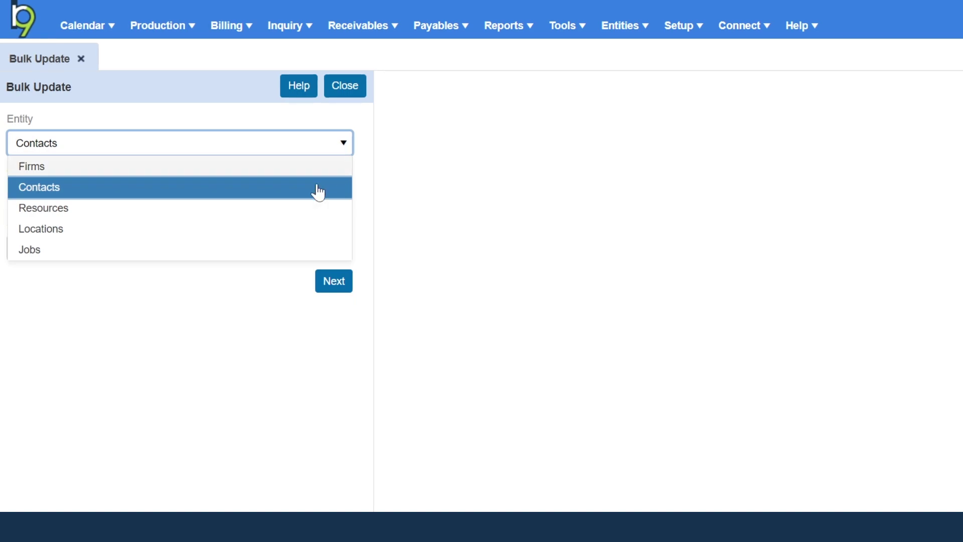
click(295, 255)
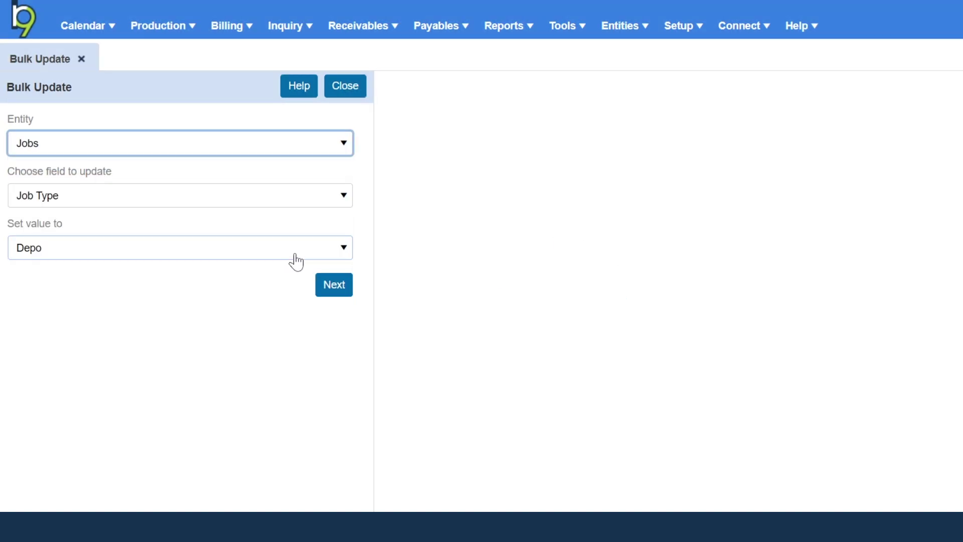
click(282, 213)
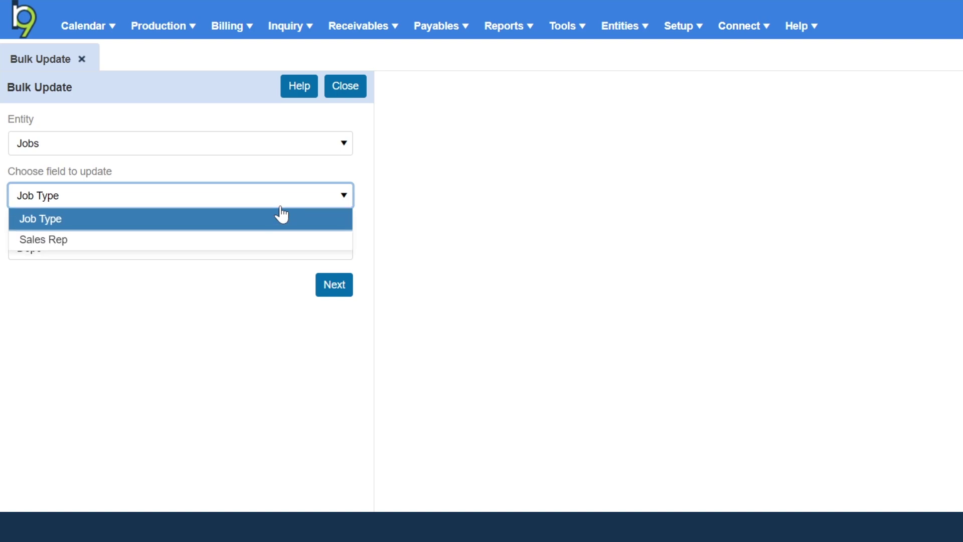
click(276, 240)
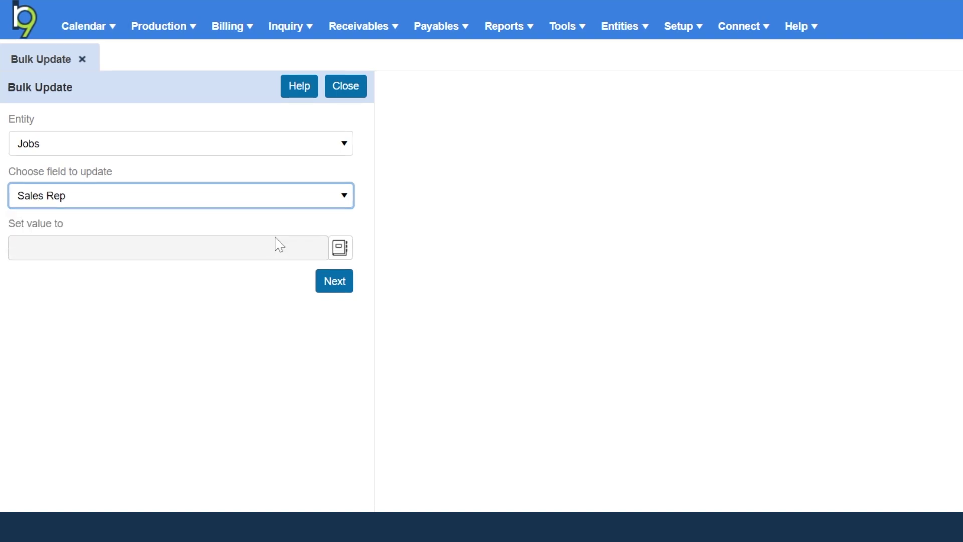
click(339, 248)
text(sales)
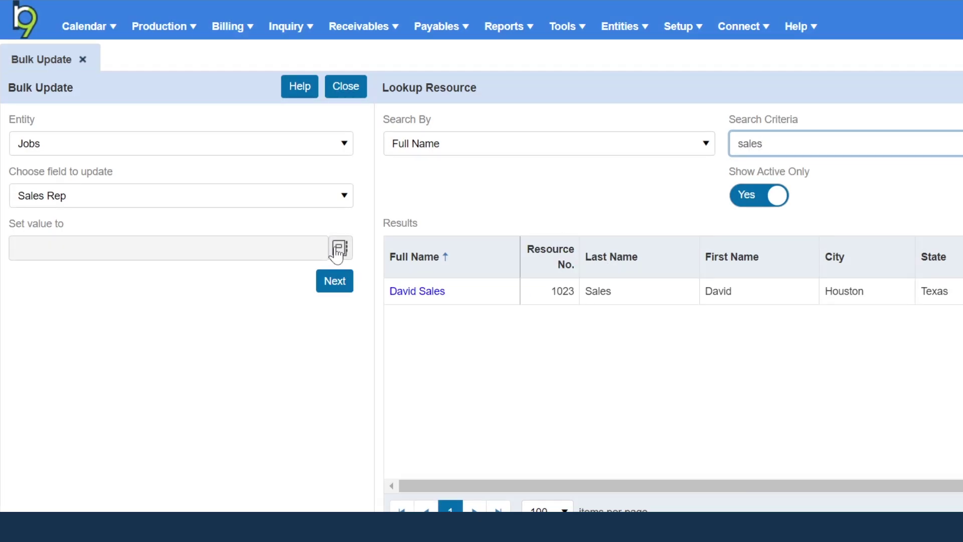
click(415, 297)
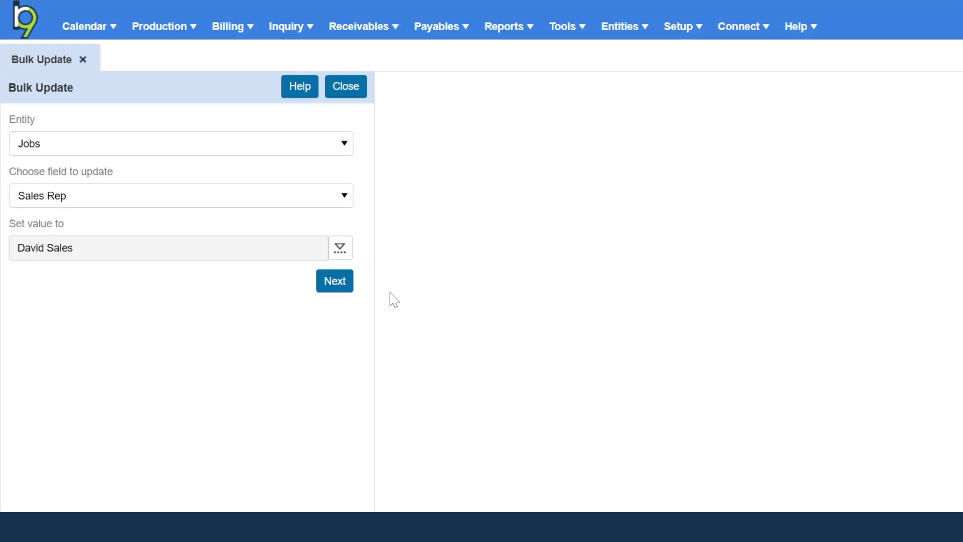
Move to job selection and set the Job Date start to 1/1/2023
click(336, 284)
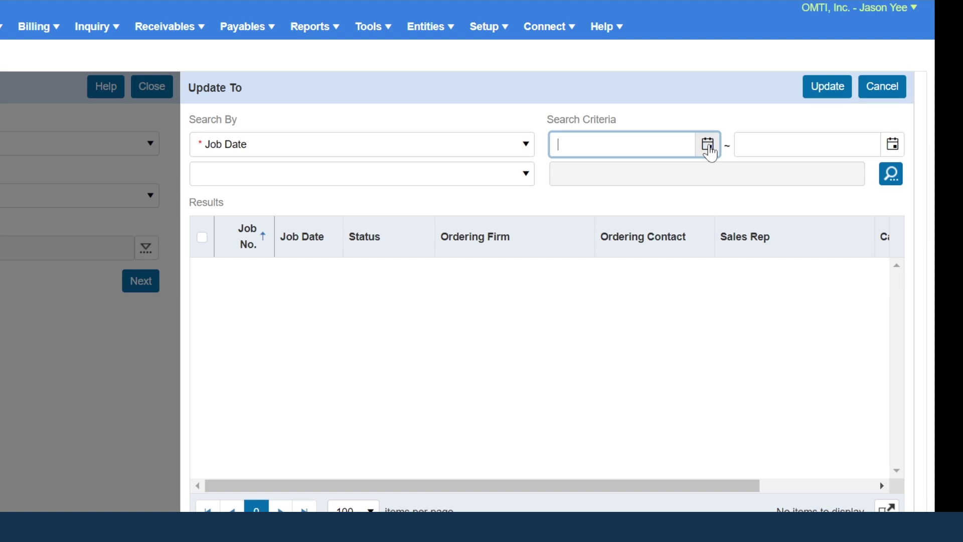
click(708, 145)
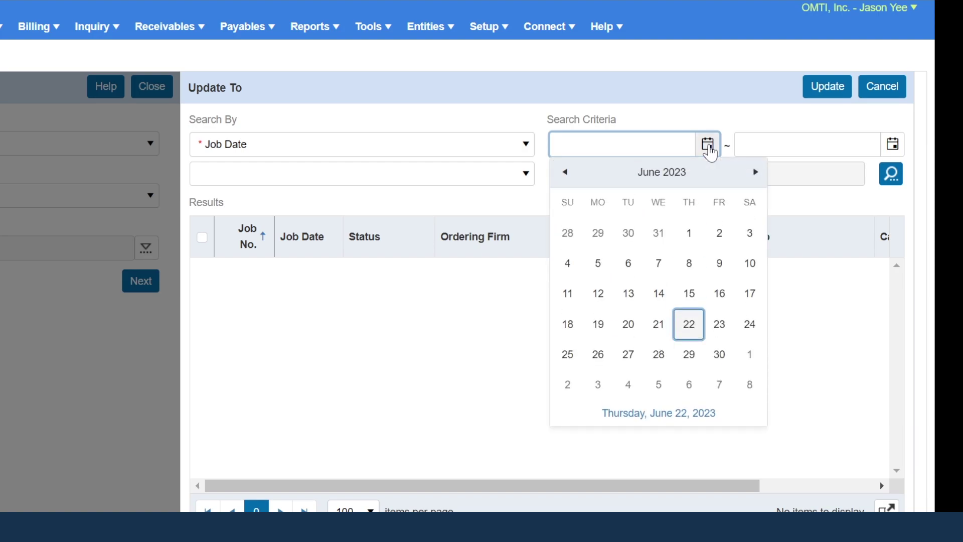
click(566, 175)
click(565, 175)
click(565, 175)
click(565, 176)
click(566, 176)
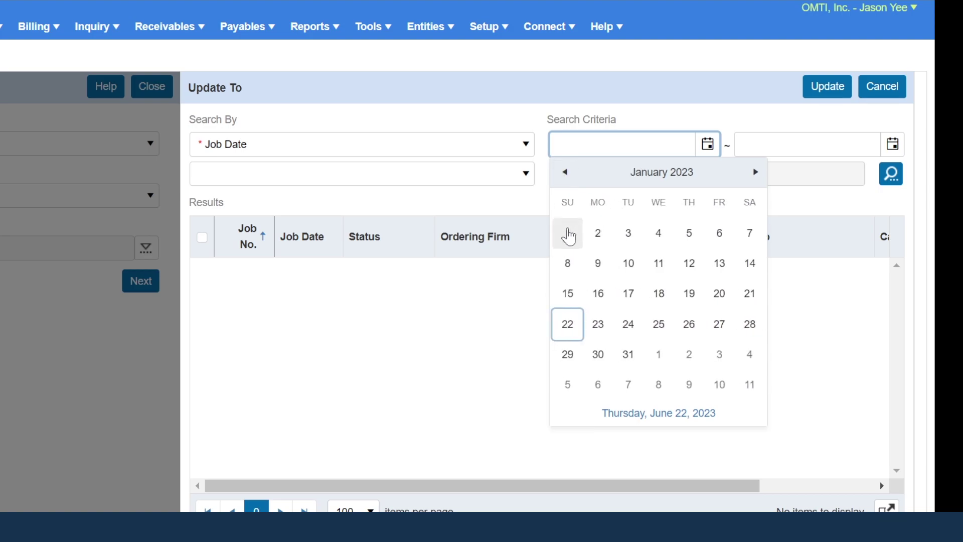
click(569, 236)
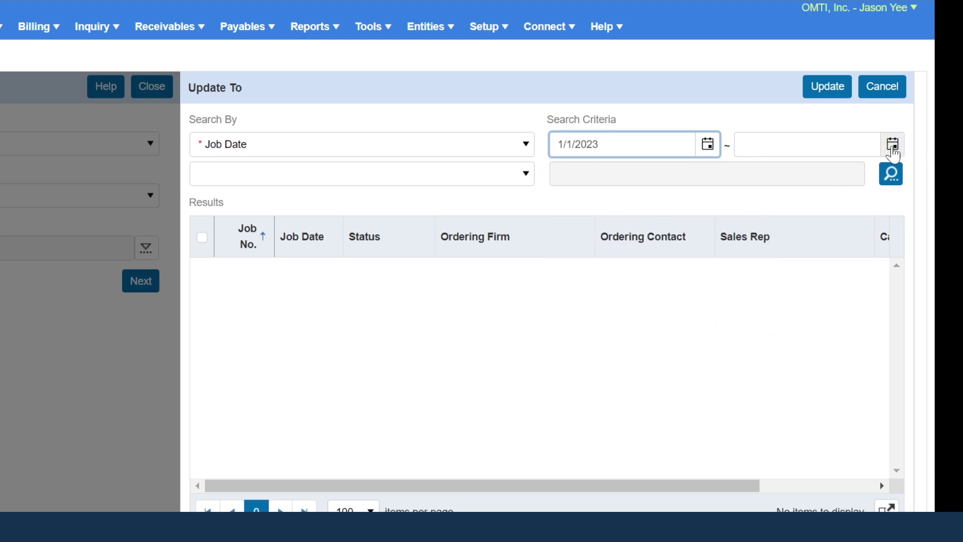
Set the Job Date end to 12/31/2023 and expand the second Search By filter
click(893, 151)
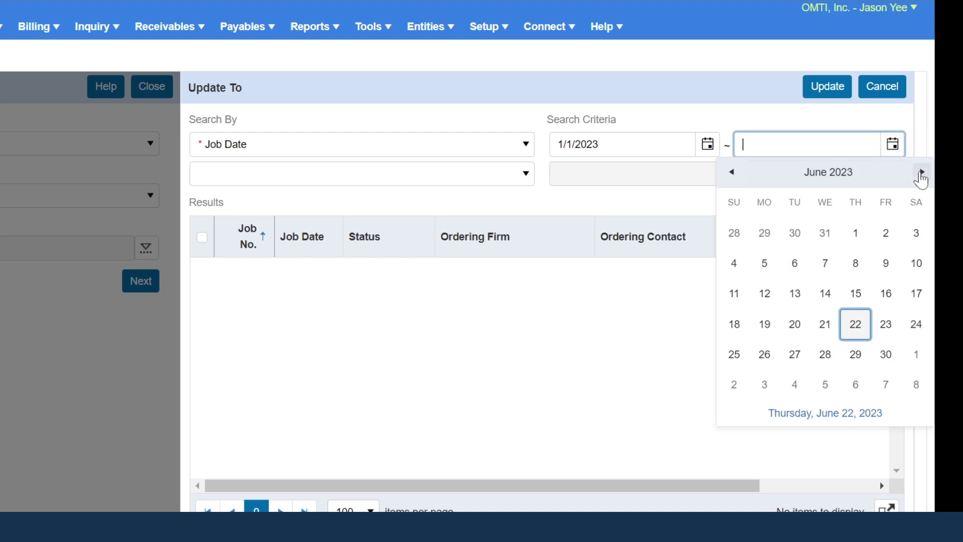
click(922, 173)
click(922, 173)
click(923, 173)
click(922, 173)
click(922, 173)
click(922, 173)
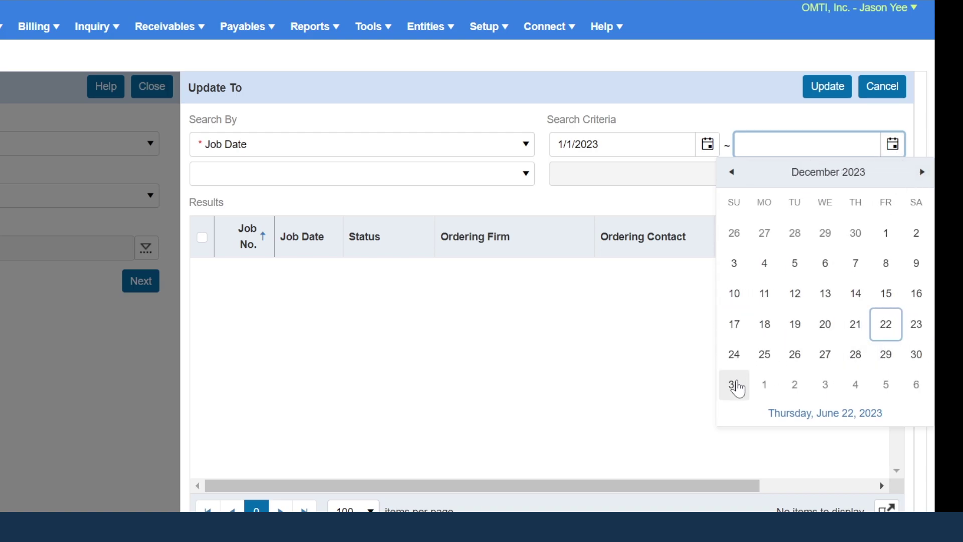
click(736, 386)
click(517, 182)
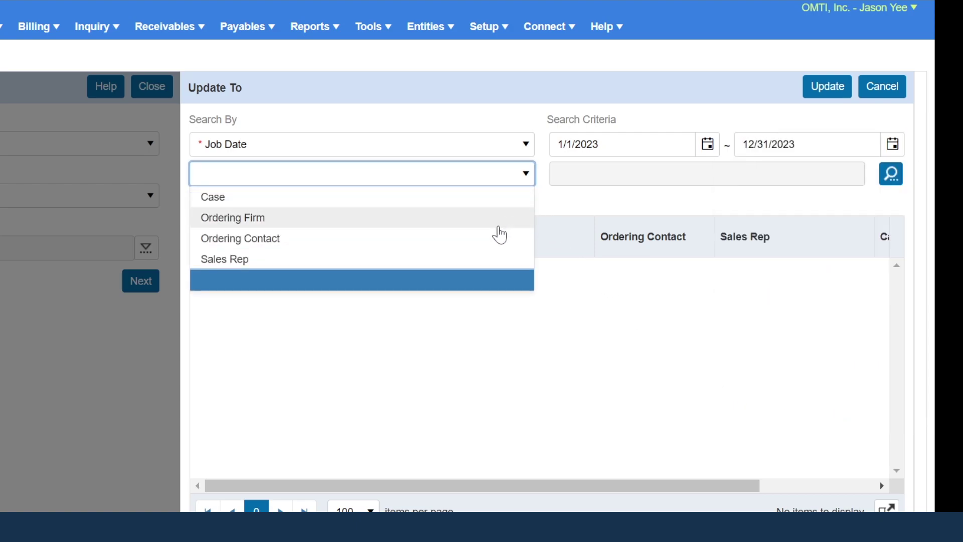
Filter by ordering firm Berg, Steiner, Chapman LLC. and search, listing 89 jobs
click(500, 227)
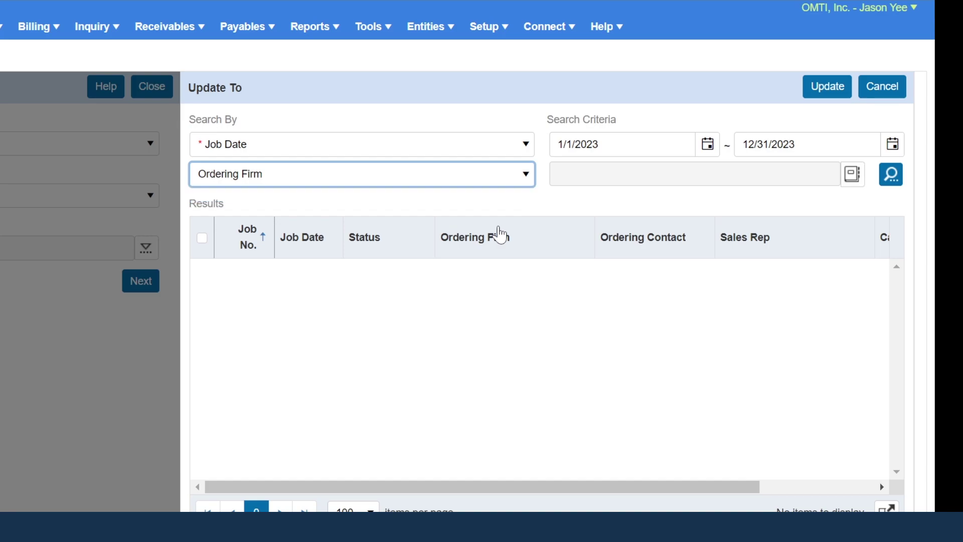
click(853, 174)
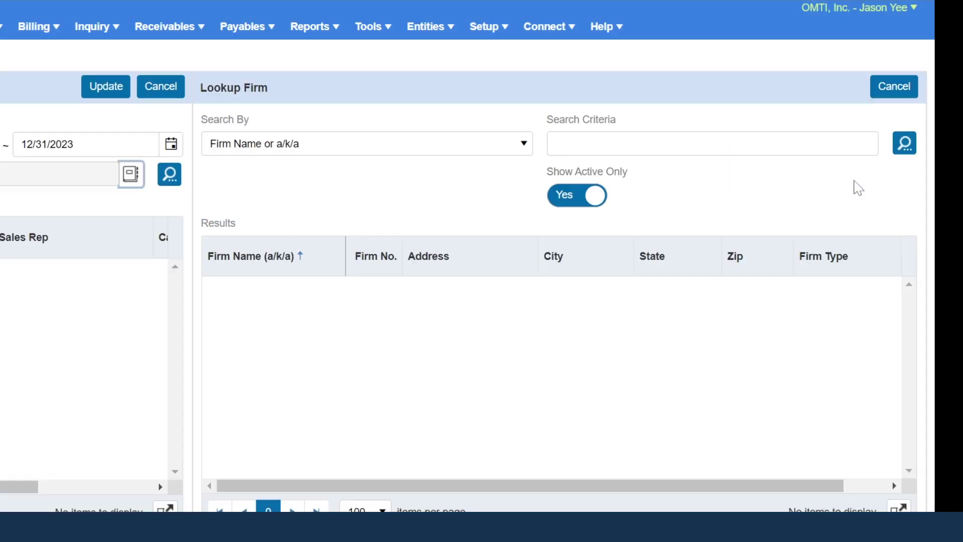
text(berg, ste)
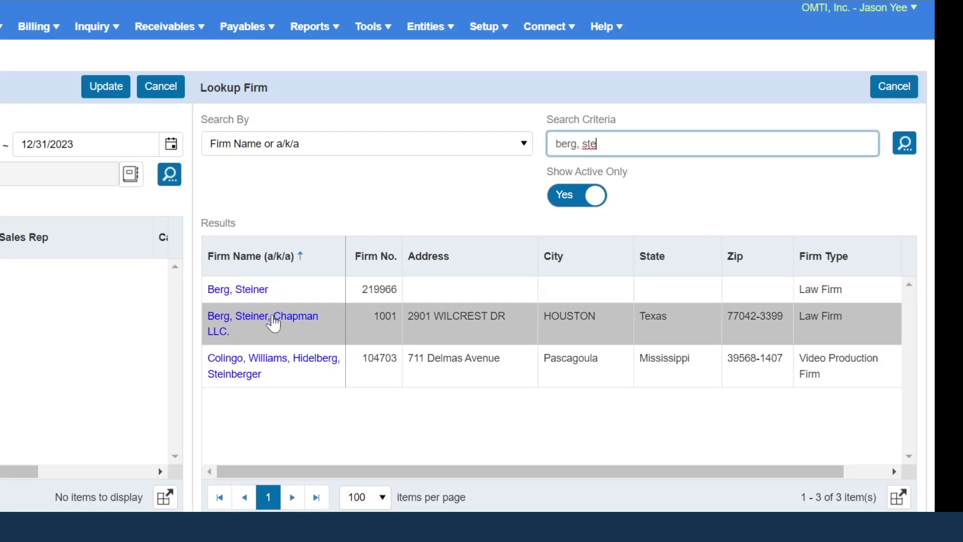
click(276, 319)
click(893, 177)
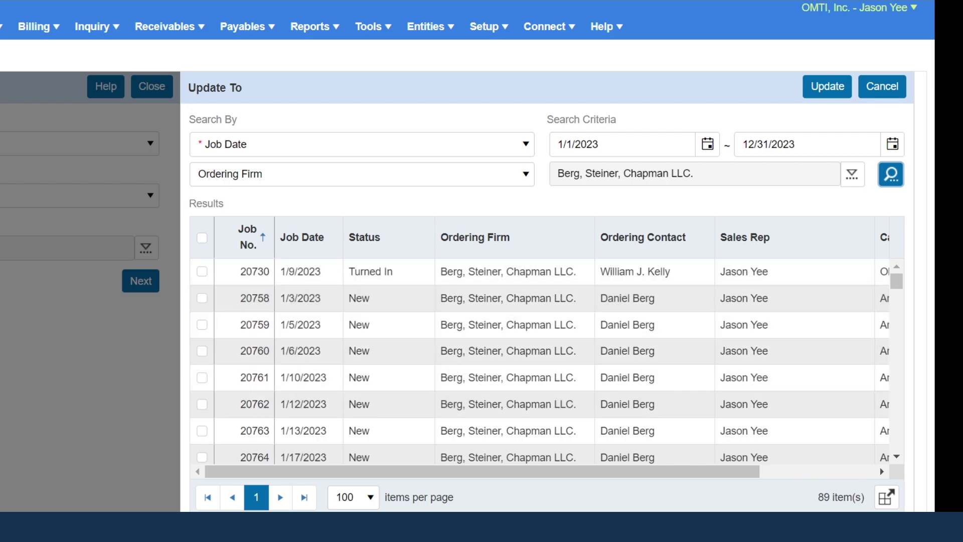
Select all 89 jobs and apply David Sales as their Sales Rep
click(203, 238)
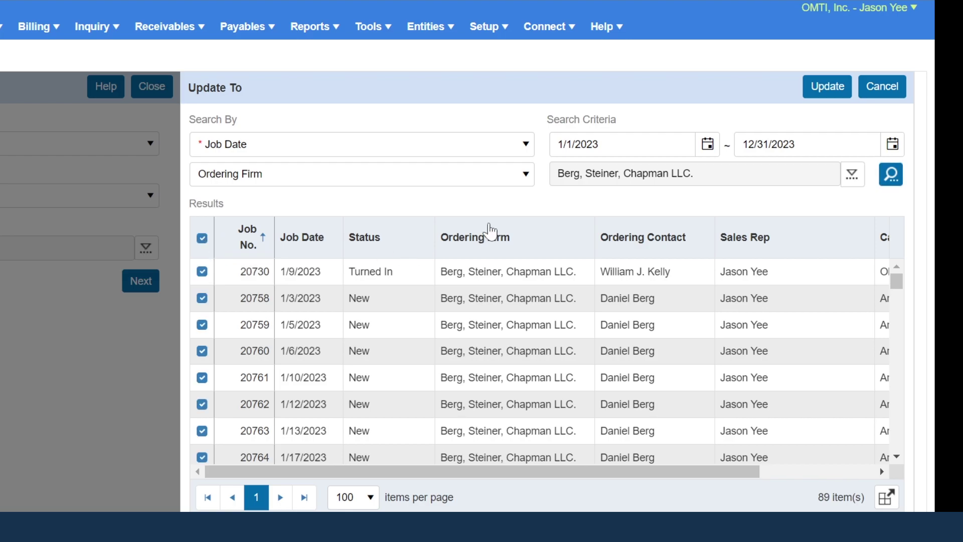
click(831, 100)
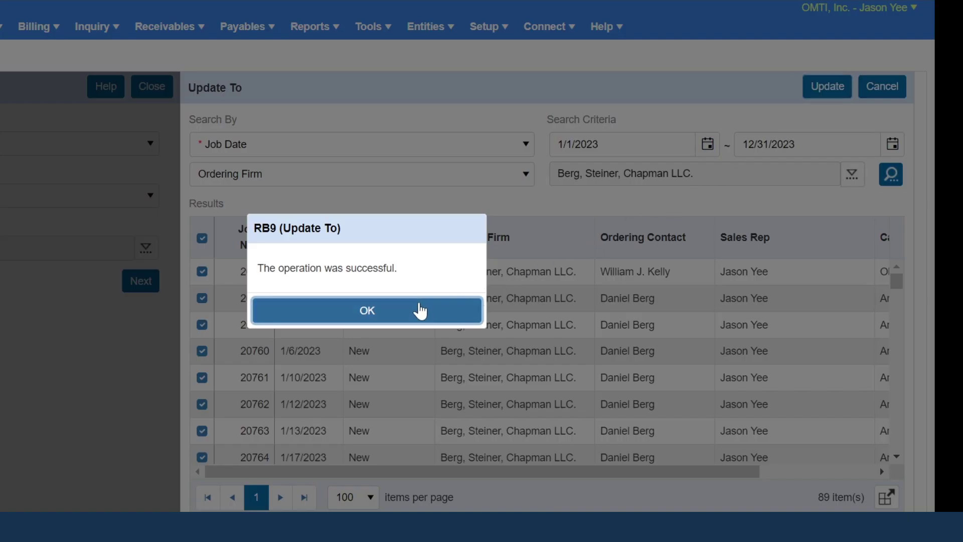
click(421, 311)
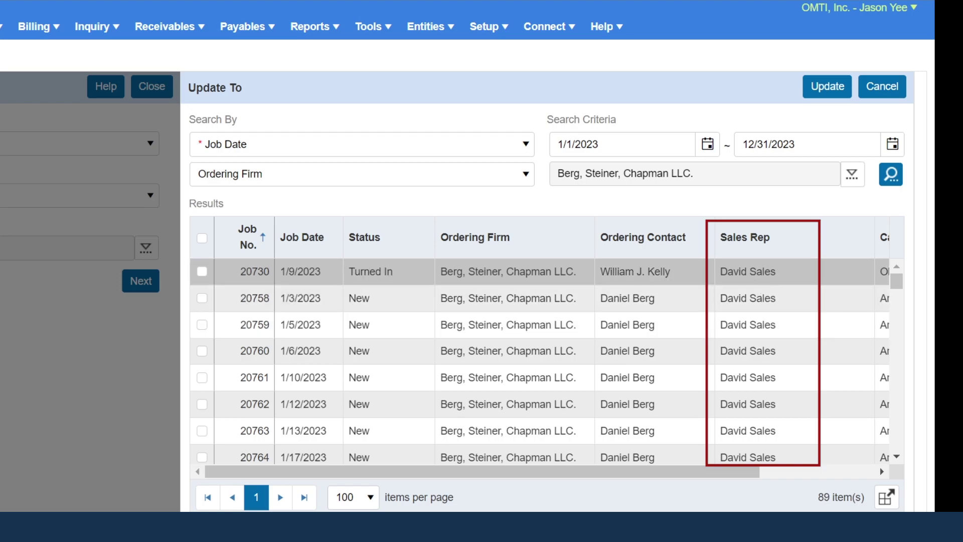